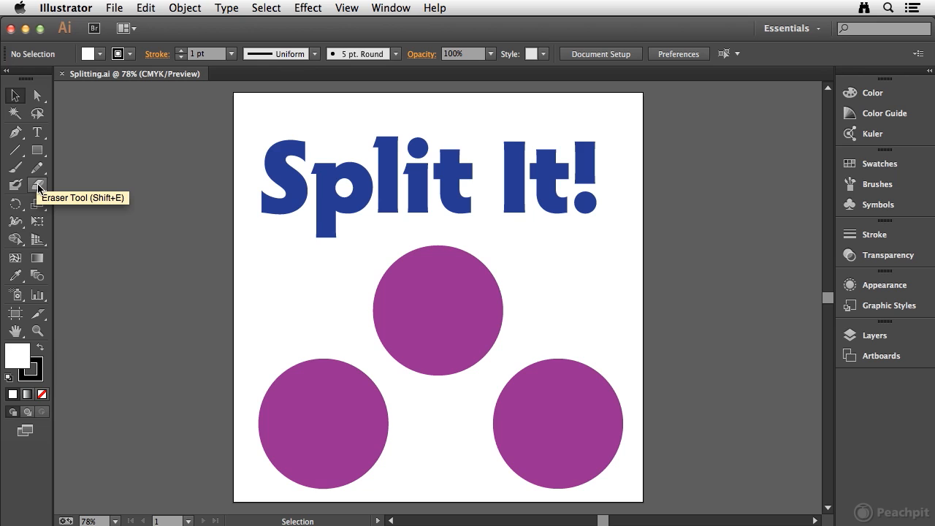
# Step: Select the upper middle purple circle and split it into two halves with a horizontal stroke of a reduced-size Eraser
pyautogui.click(39, 187)
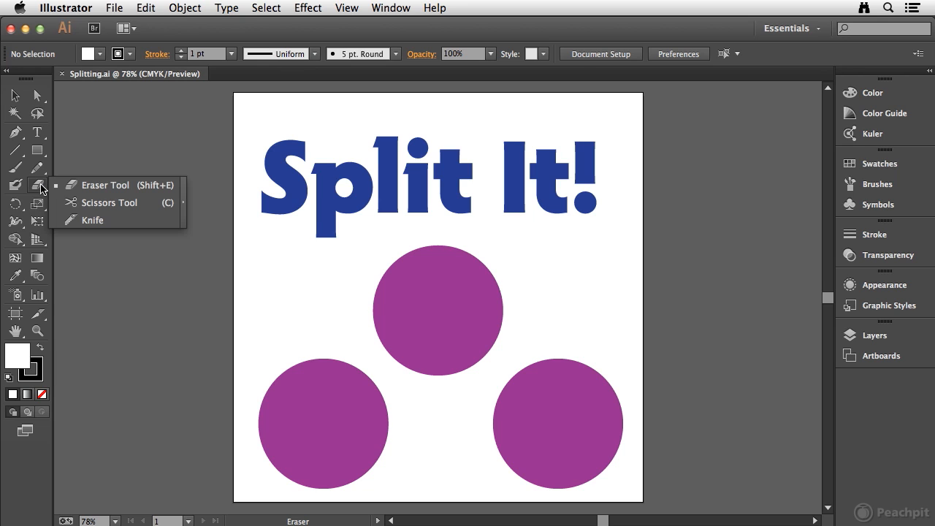
pyautogui.click(82, 187)
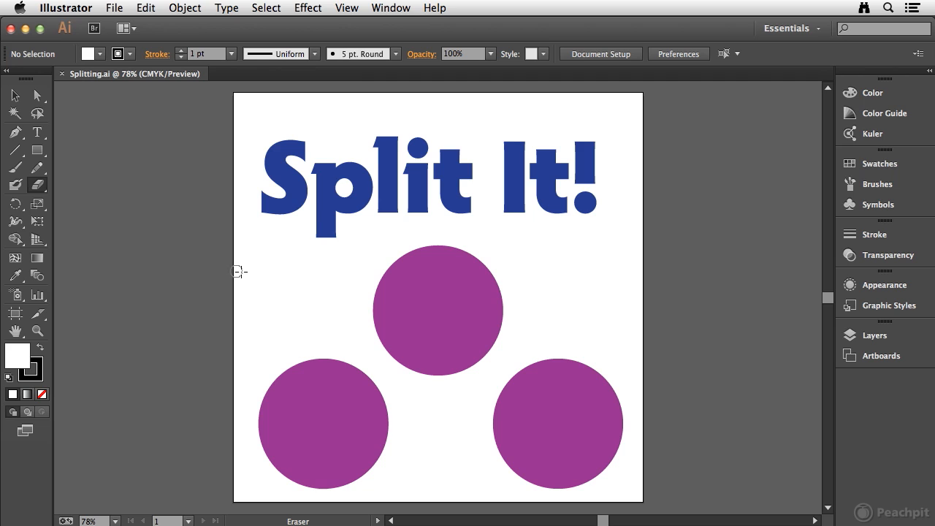
pyautogui.press('super')
pyautogui.keyDown('super'); pyautogui.click(427, 297); pyautogui.keyUp('super')
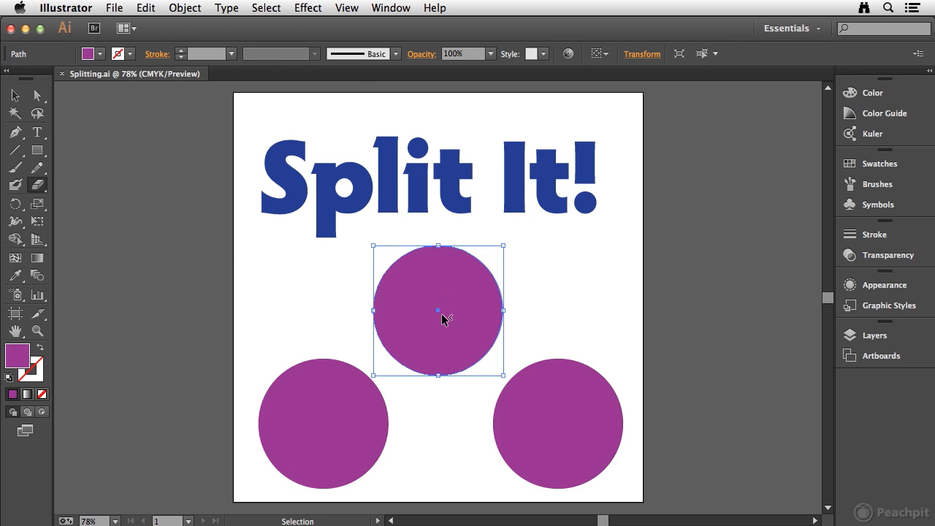
pyautogui.press('super')
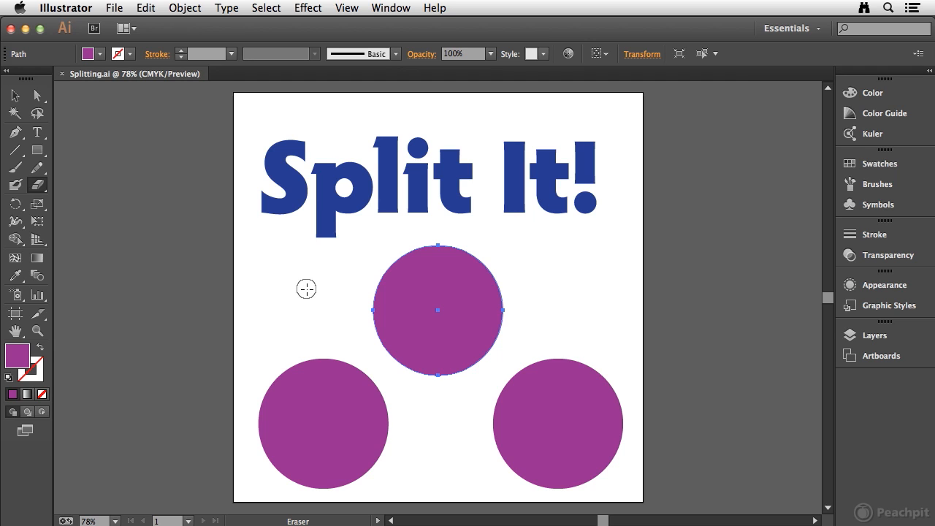
pyautogui.doubleClick(36, 188)
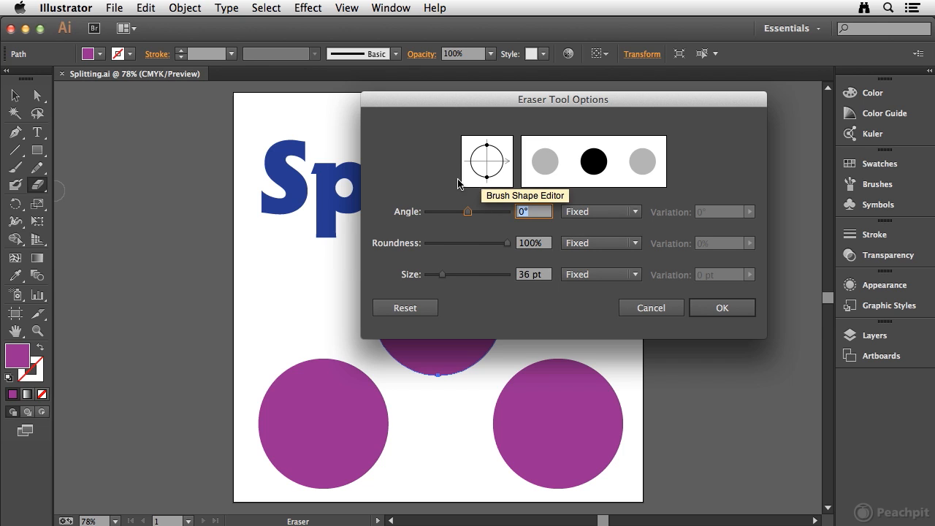
pyautogui.click(713, 308)
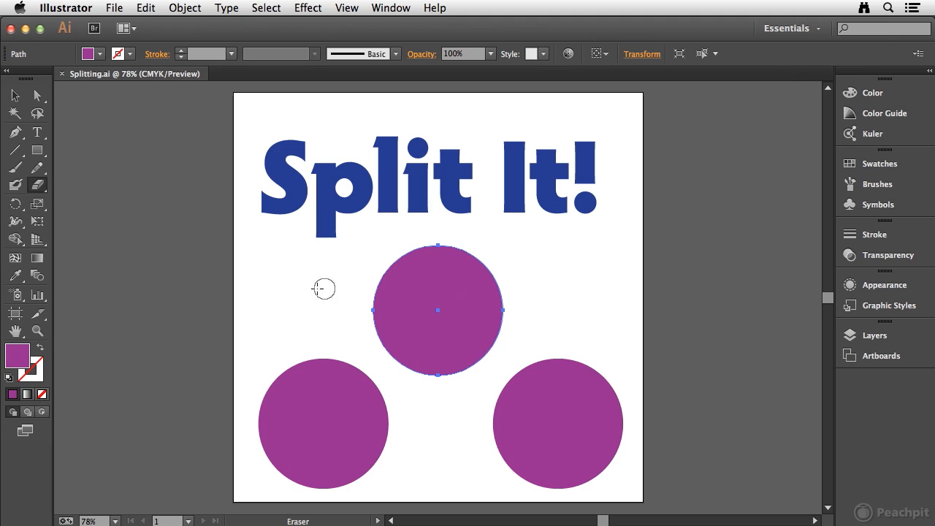
pyautogui.press('[')
pyautogui.press('[')
pyautogui.moveTo(365, 307); pyautogui.dragTo(592, 309)
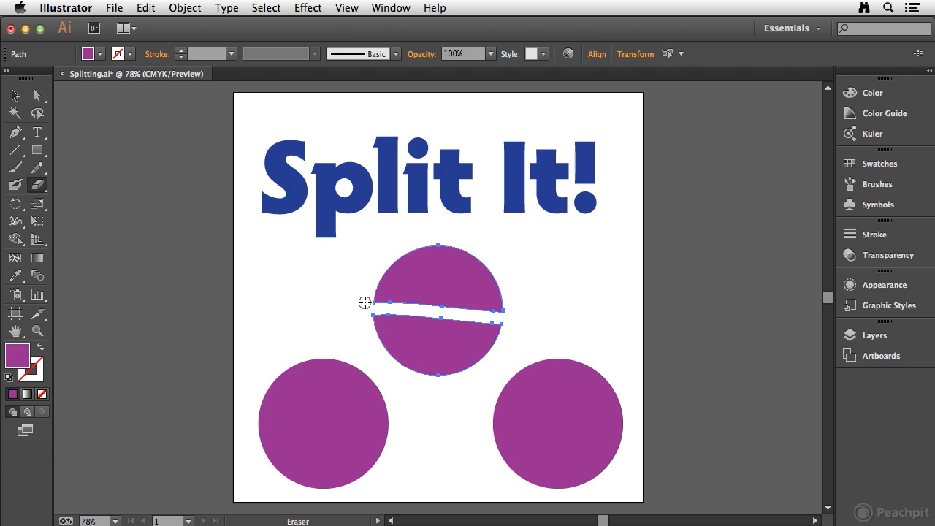
# Step: Try moving the upper half of the split circle aside and bring it back to its original place
pyautogui.press('v')
pyautogui.click(344, 278)
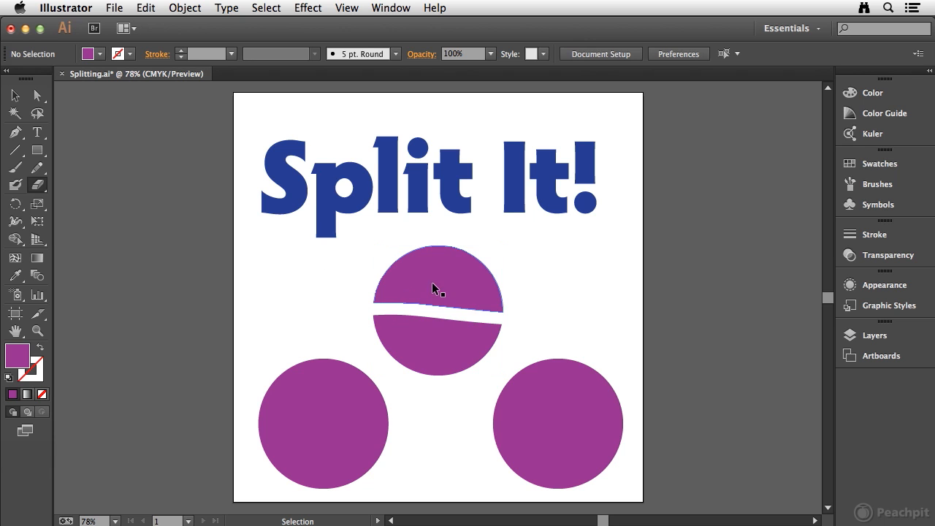
pyautogui.click(431, 287)
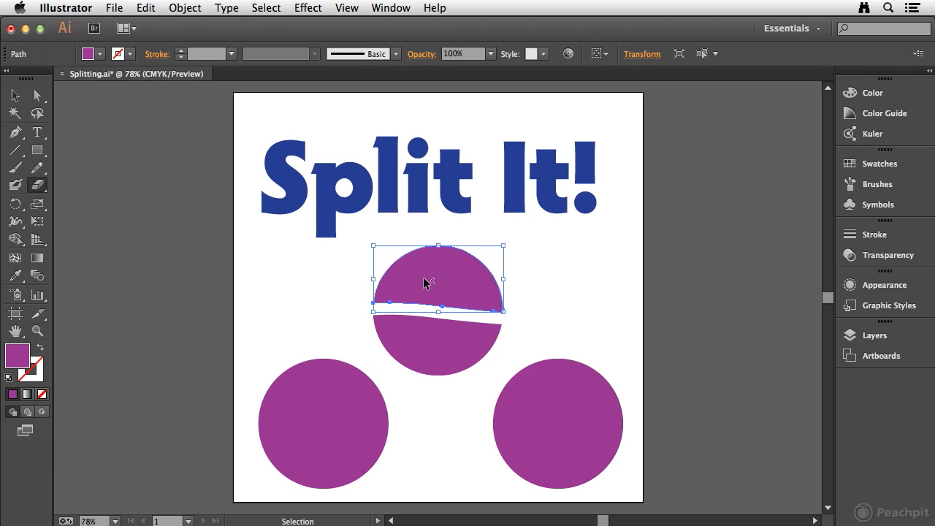
pyautogui.moveTo(442, 280); pyautogui.dragTo(575, 310)
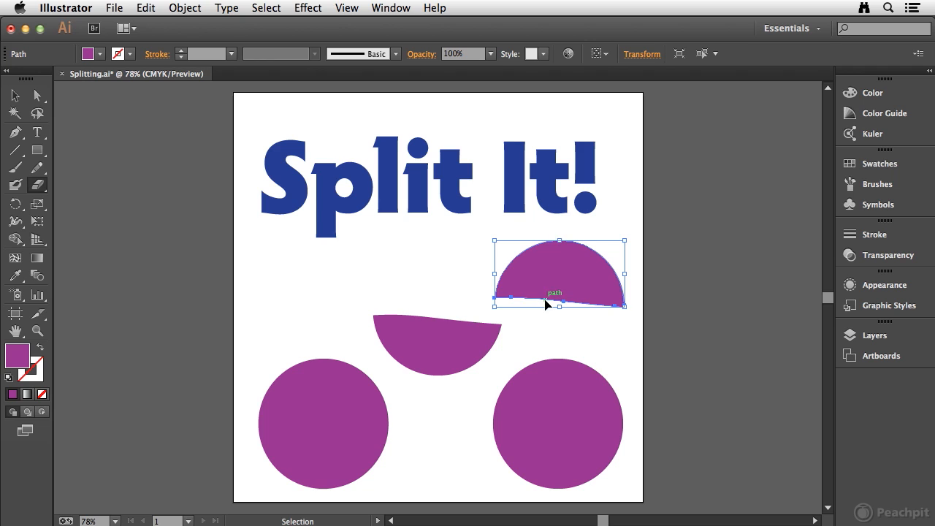
pyautogui.moveTo(613, 312)
pyautogui.mouseDown()
pyautogui.moveTo(486, 297)
pyautogui.moveTo(491, 316)
pyautogui.mouseUp()
# Step: Erase a wavy band inside the upper half of the split circle and trim off its top edge
pyautogui.hotkey('shift', 'e')
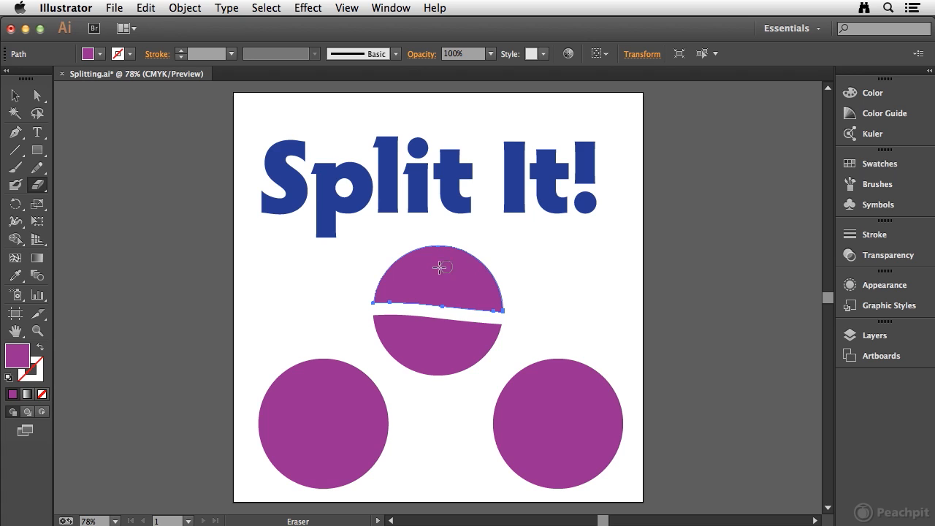
pyautogui.moveTo(391, 286); pyautogui.dragTo(478, 284)
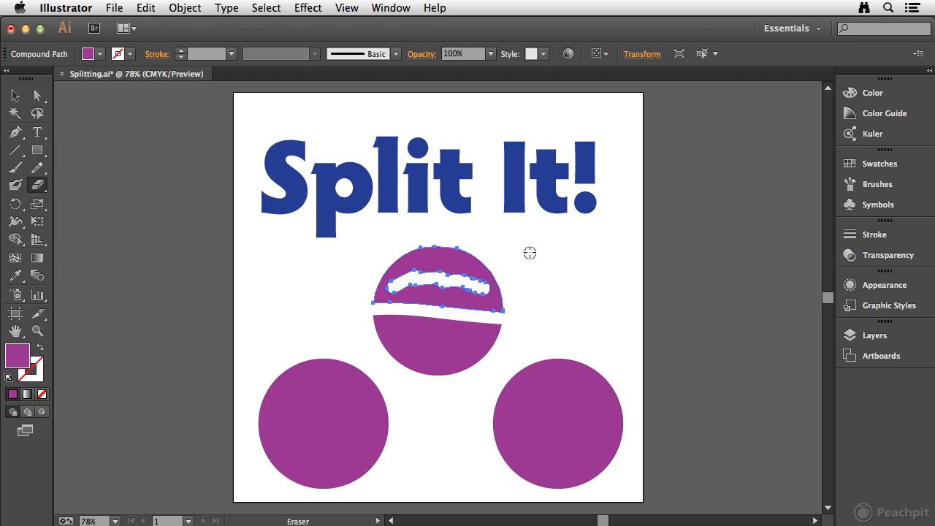
pyautogui.moveTo(471, 243); pyautogui.dragTo(401, 249)
pyautogui.moveTo(346, 268)
pyautogui.mouseDown()
pyautogui.moveTo(401, 255)
pyautogui.moveTo(495, 258)
pyautogui.mouseUp()
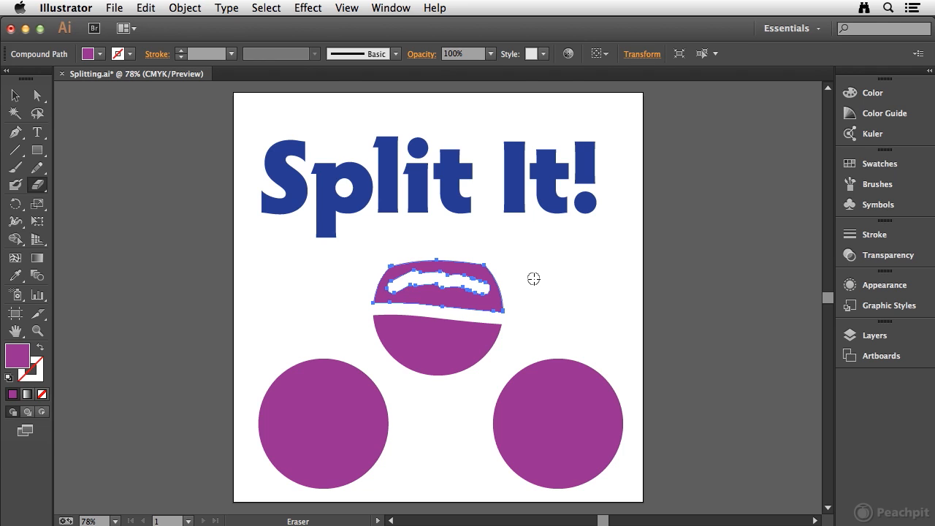
# Step: Try erasing across the title text and all three circles with nothing selected, and undo those strokes
pyautogui.keyDown('super'); pyautogui.click(307, 265); pyautogui.keyUp('super')
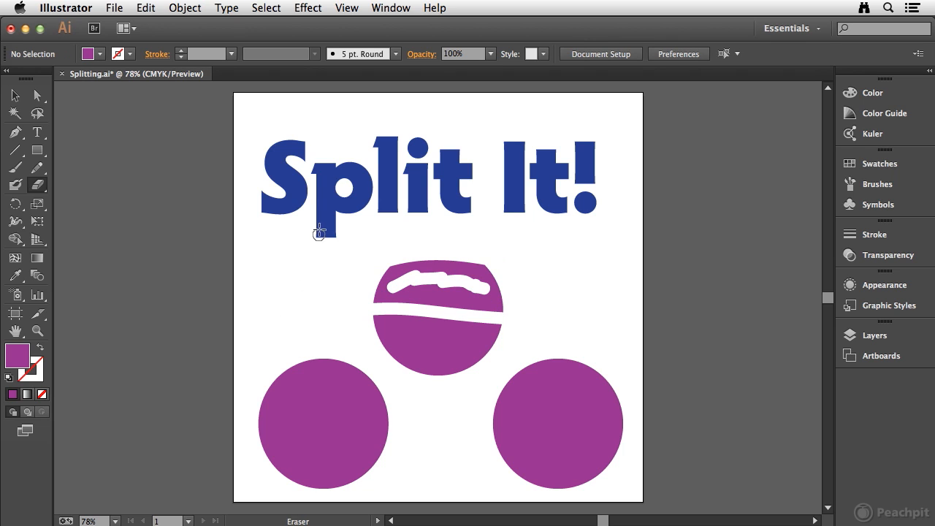
pyautogui.moveTo(193, 192)
pyautogui.mouseDown()
pyautogui.moveTo(541, 192)
pyautogui.moveTo(749, 229)
pyautogui.moveTo(555, 298)
pyautogui.moveTo(380, 314)
pyautogui.moveTo(221, 356)
pyautogui.moveTo(288, 396)
pyautogui.moveTo(529, 397)
pyautogui.moveTo(688, 425)
pyautogui.moveTo(724, 448)
pyautogui.mouseUp()
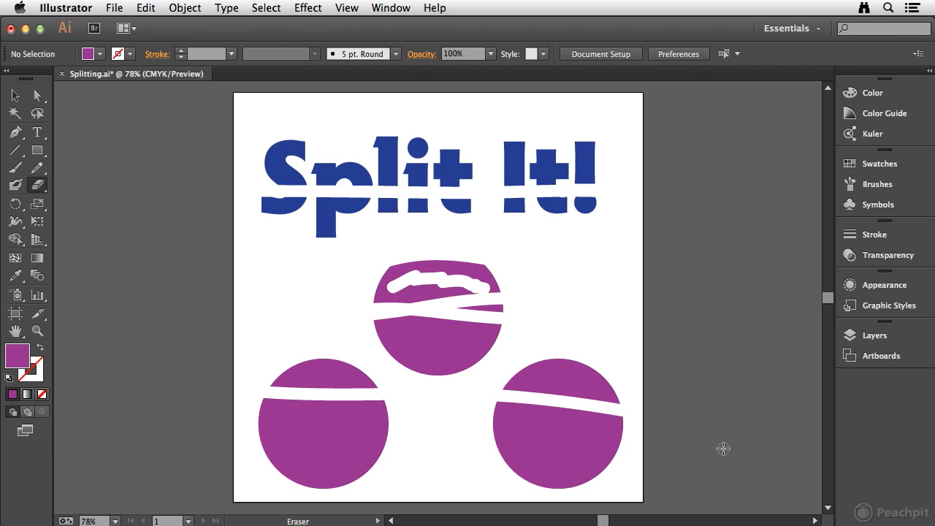
pyautogui.press('super+z')
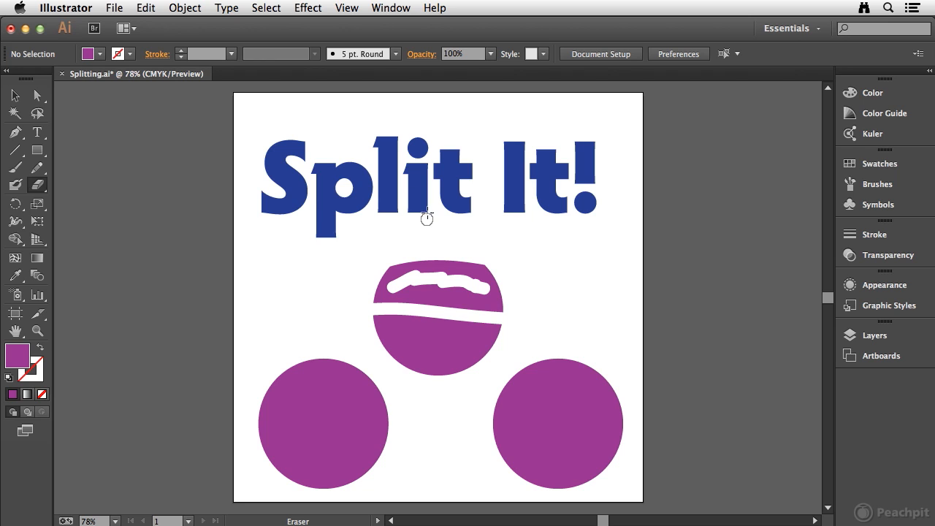
# Step: Select only the lower half of the middle circle, erase a rising diagonal band through it, and deselect it
pyautogui.press('v')
pyautogui.click(422, 340)
pyautogui.hotkey('shift', 'e')
pyautogui.moveTo(160, 454)
pyautogui.mouseDown()
pyautogui.moveTo(288, 395)
pyautogui.moveTo(455, 347)
pyautogui.moveTo(570, 350)
pyautogui.moveTo(687, 376)
pyautogui.moveTo(586, 417)
pyautogui.moveTo(326, 447)
pyautogui.moveTo(540, 452)
pyautogui.moveTo(675, 321)
pyautogui.moveTo(610, 170)
pyautogui.moveTo(329, 178)
pyautogui.moveTo(417, 199)
pyautogui.moveTo(672, 215)
pyautogui.moveTo(752, 248)
pyautogui.mouseUp()
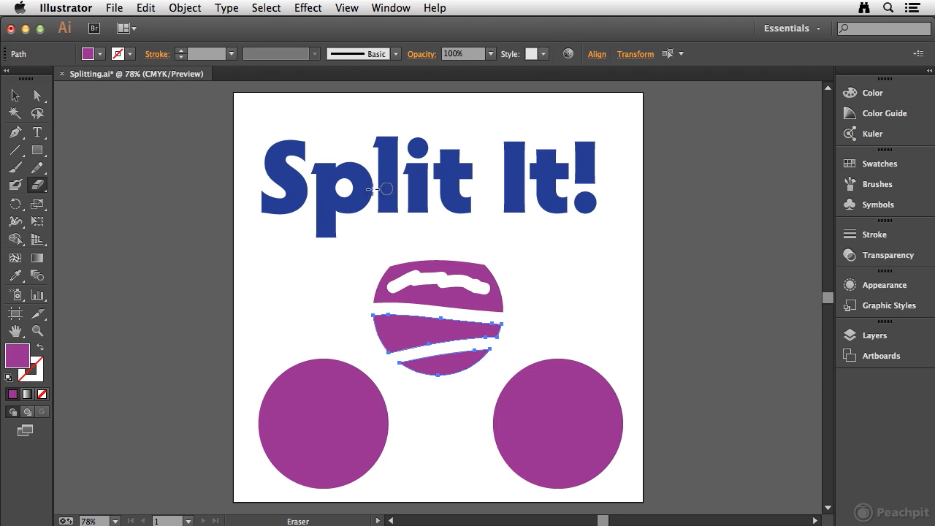
pyautogui.press('v')
pyautogui.click(284, 290)
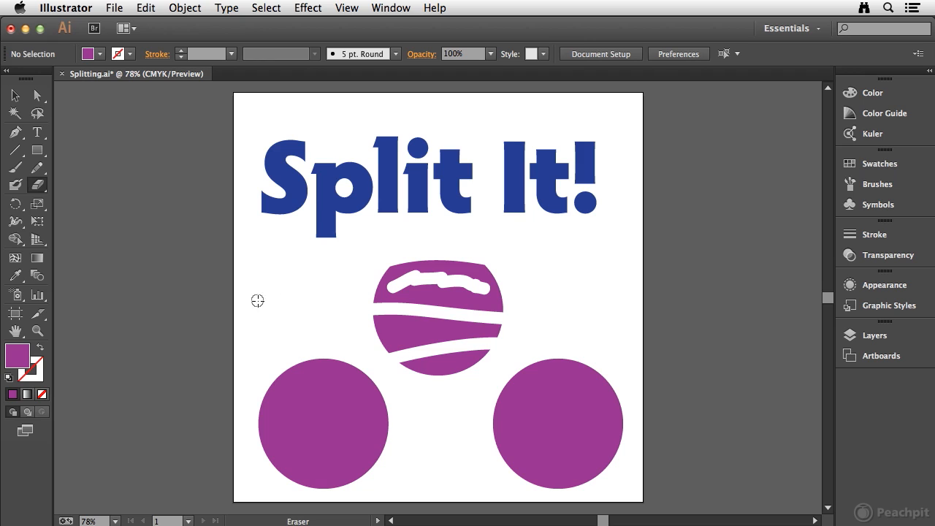
# Step: Cut the lower-left circle at its left and right anchor points with the Scissors tool
pyautogui.click(32, 187)
pyautogui.moveTo(41, 188); pyautogui.dragTo(106, 205)
pyautogui.press('super+space')
pyautogui.moveTo(212, 332); pyautogui.dragTo(423, 497)
pyautogui.press('space')
pyautogui.moveTo(482, 328); pyautogui.dragTo(380, 274)
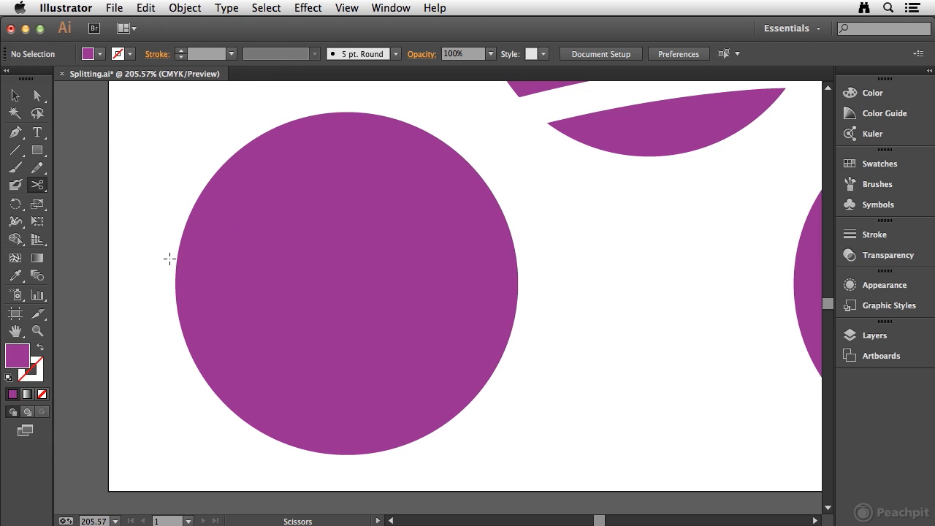
pyautogui.keyDown('super'); pyautogui.click(356, 189); pyautogui.keyUp('super')
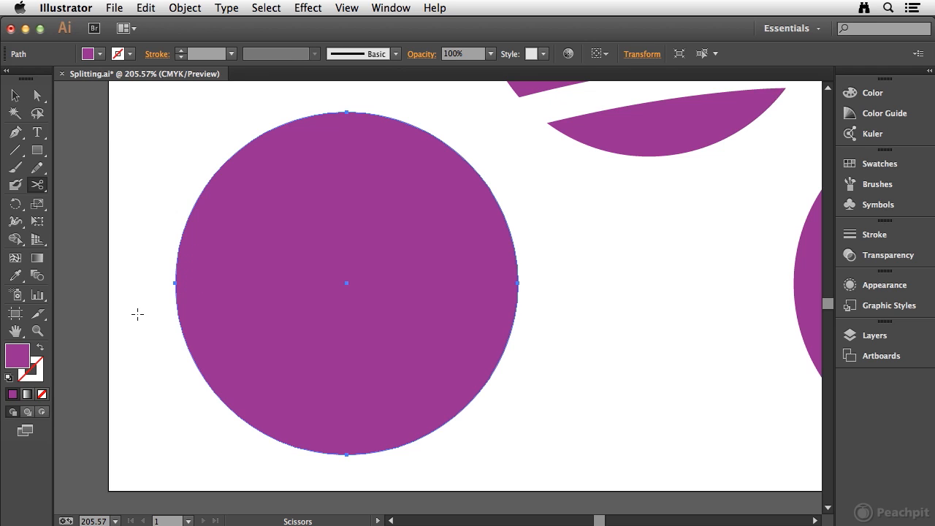
pyautogui.click(175, 283)
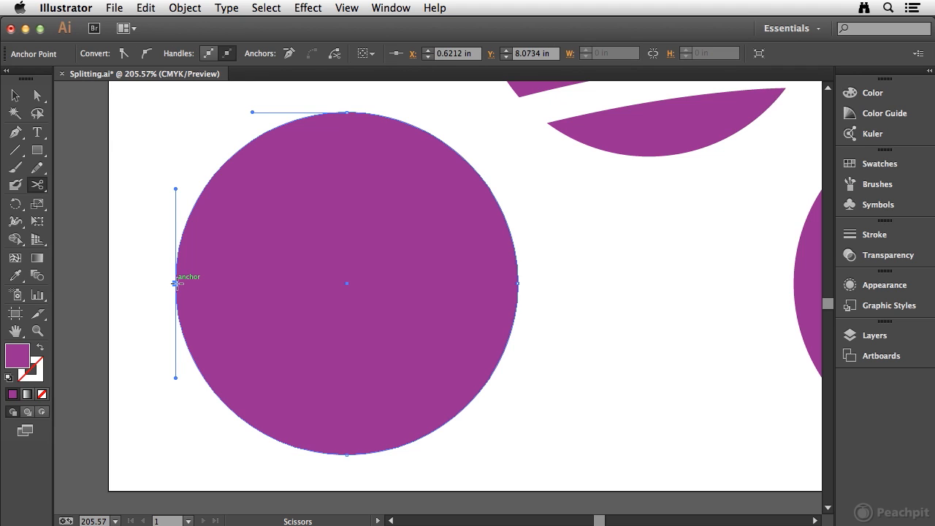
pyautogui.click(517, 283)
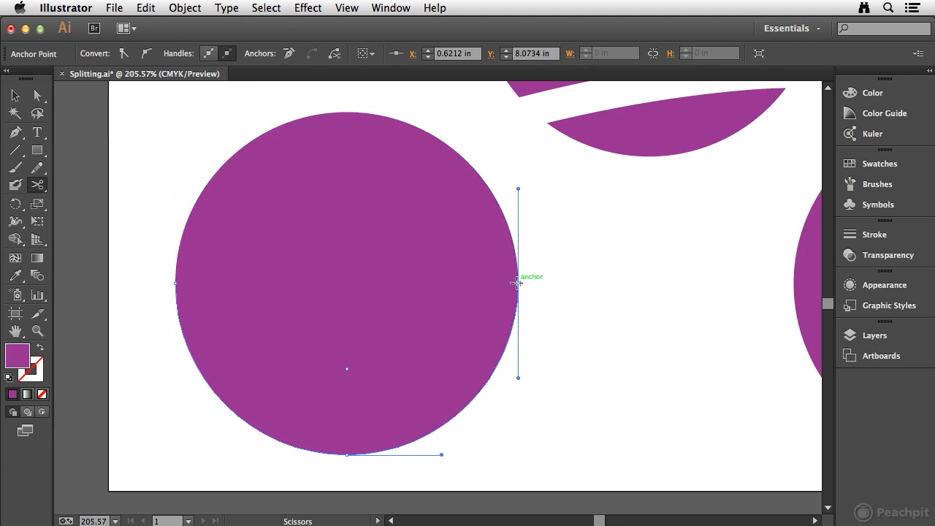
# Step: Move the upper half of the cut circle straight up, leaving a narrow gap above the lower half
pyautogui.press('super')
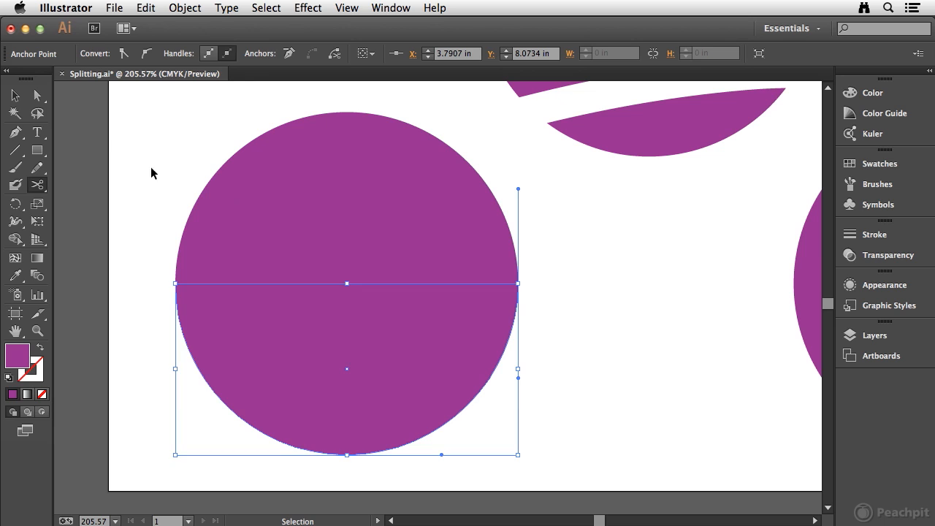
pyautogui.keyDown('super'); pyautogui.click(130, 177); pyautogui.keyUp('super')
pyautogui.click(272, 211)
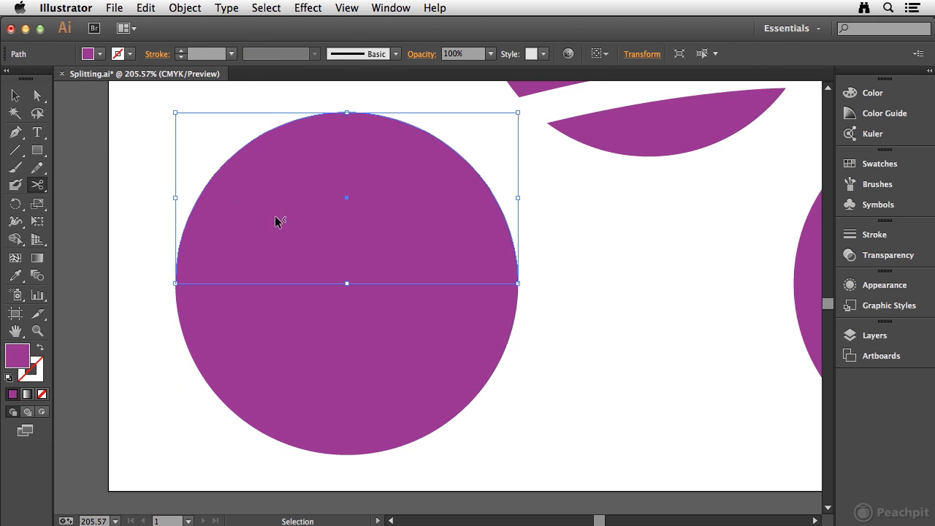
pyautogui.moveTo(289, 230); pyautogui.dragTo(300, 212)
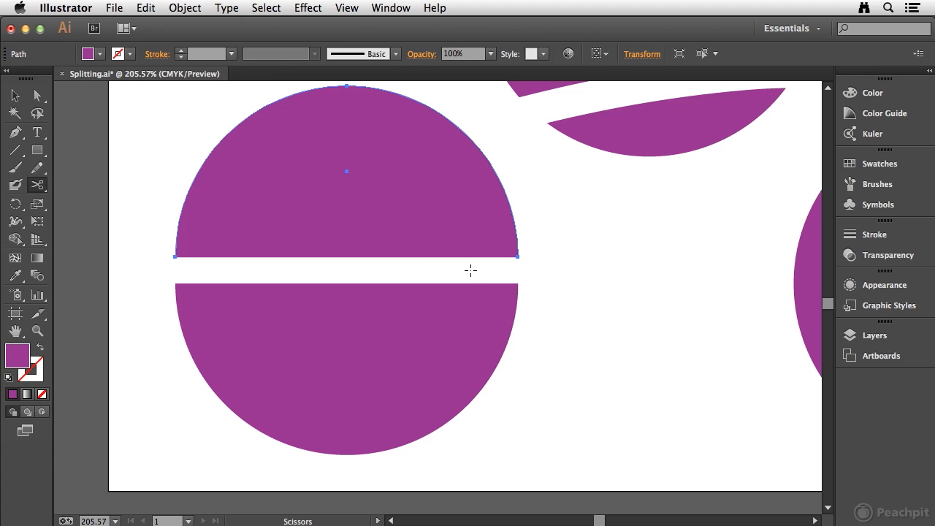
# Step: Remove the fill from the upper half of the cut circle and reselect its unpainted path
pyautogui.click(14, 95)
pyautogui.click(42, 395)
pyautogui.click(130, 213)
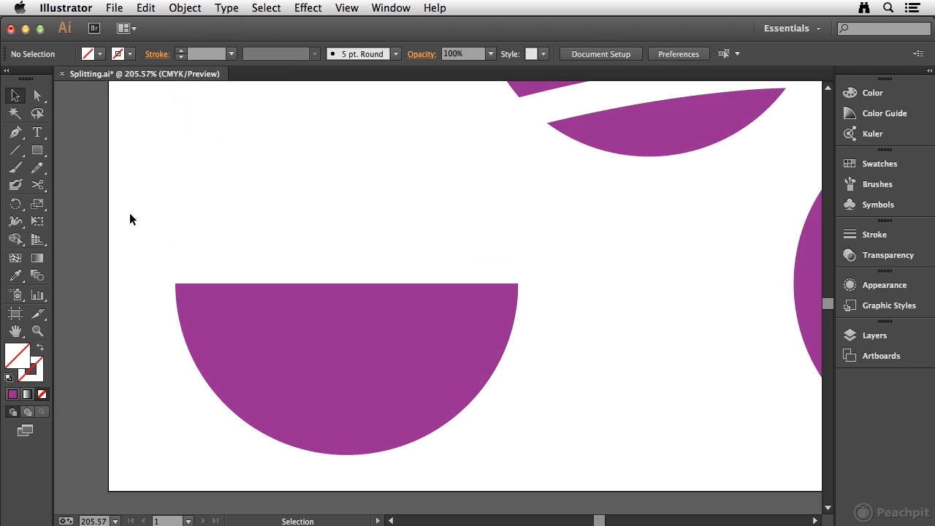
pyautogui.moveTo(228, 171); pyautogui.dragTo(223, 176)
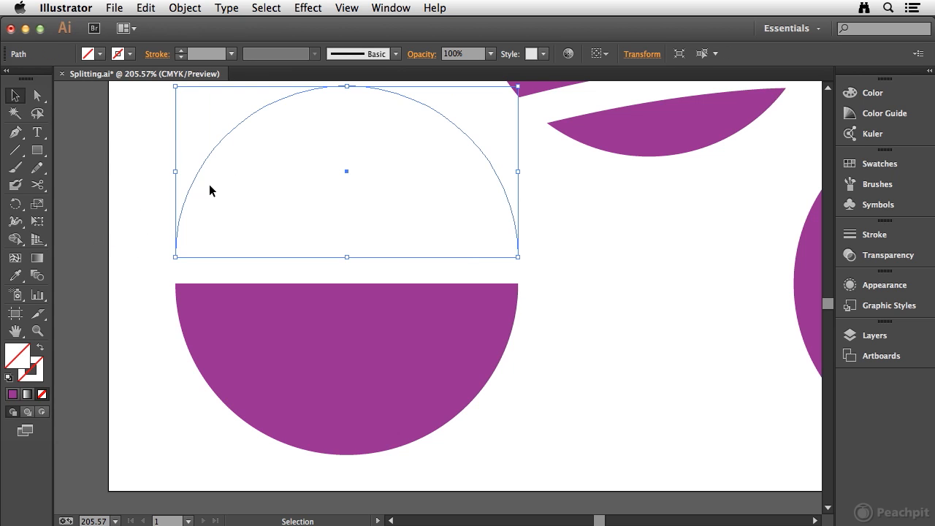
# Step: Select the two open endpoints of the unfilled half-circle and join them with a straight segment
pyautogui.click(37, 95)
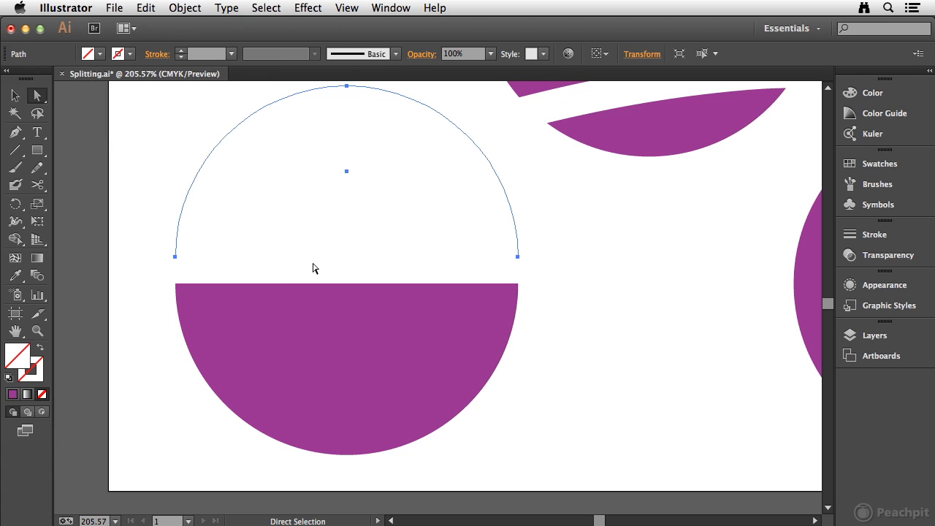
pyautogui.click(122, 230)
pyautogui.moveTo(133, 251); pyautogui.dragTo(577, 272)
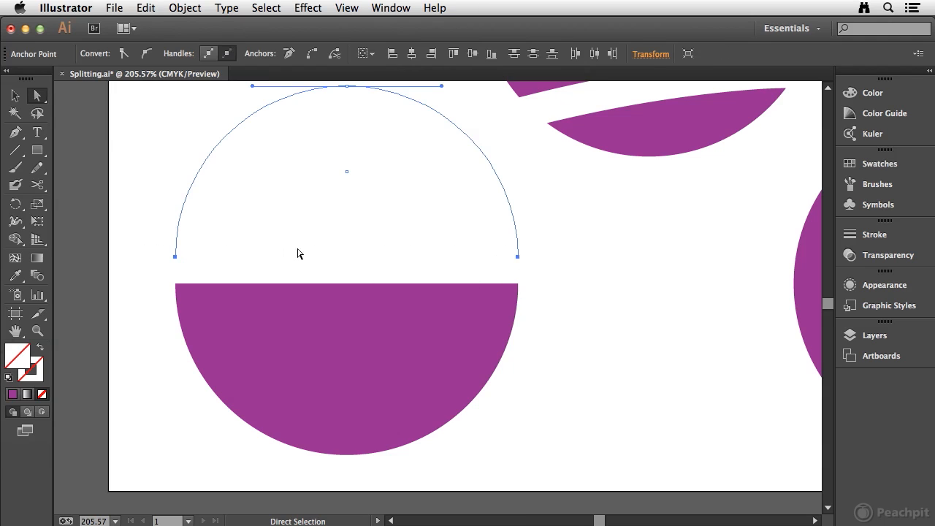
pyautogui.press('v')
# Step: With the lower half of the cut circle selected, try to slice the lower-right circle across its middle using the Knife tool
pyautogui.click(222, 304)
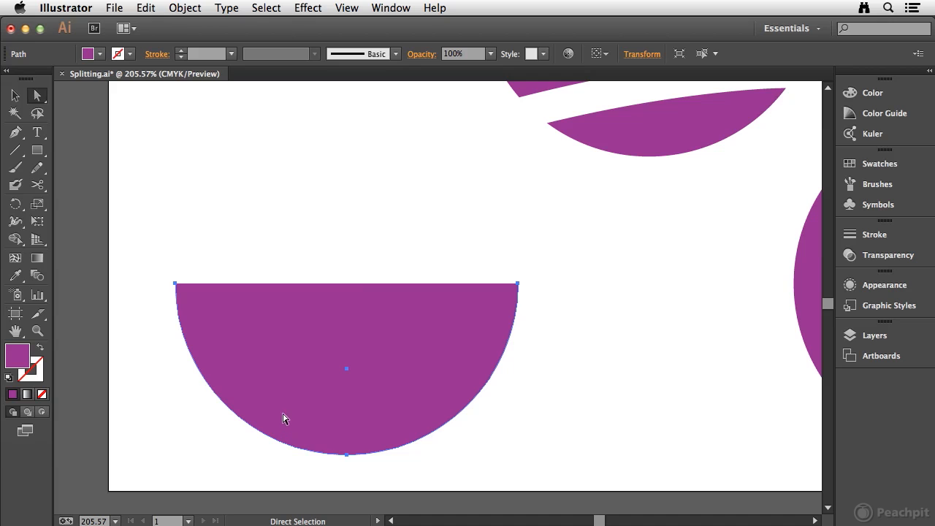
pyautogui.press('space')
pyautogui.moveTo(753, 258); pyautogui.dragTo(234, 242)
pyautogui.moveTo(457, 242); pyautogui.dragTo(328, 267)
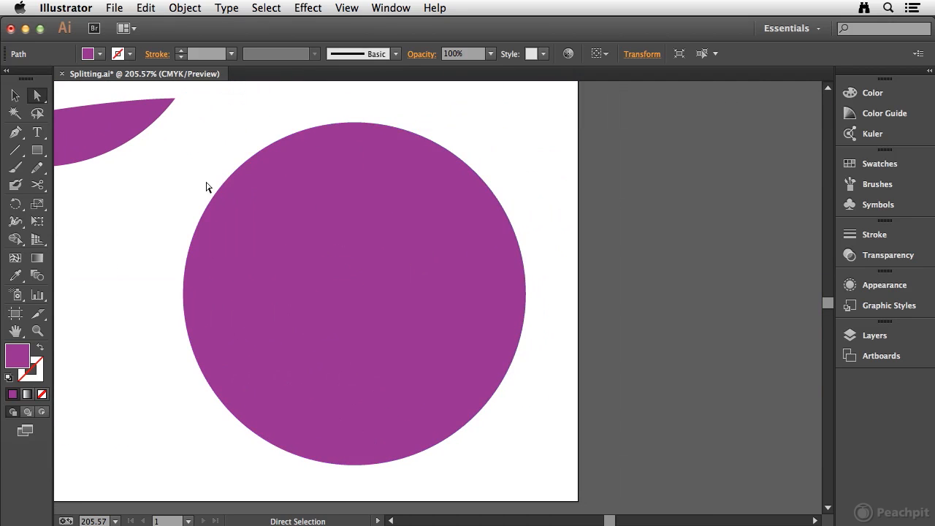
pyautogui.moveTo(37, 185)
pyautogui.mouseDown()
pyautogui.moveTo(121, 202)
pyautogui.moveTo(110, 221)
pyautogui.mouseUp()
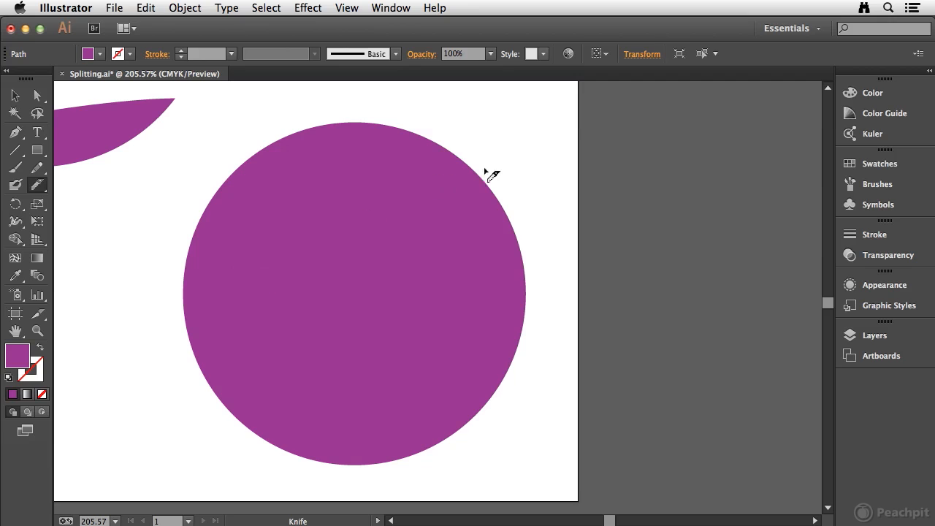
pyautogui.moveTo(106, 314)
pyautogui.mouseDown()
pyautogui.moveTo(243, 284)
pyautogui.moveTo(344, 280)
pyautogui.moveTo(589, 313)
pyautogui.mouseUp()
pyautogui.press('a')
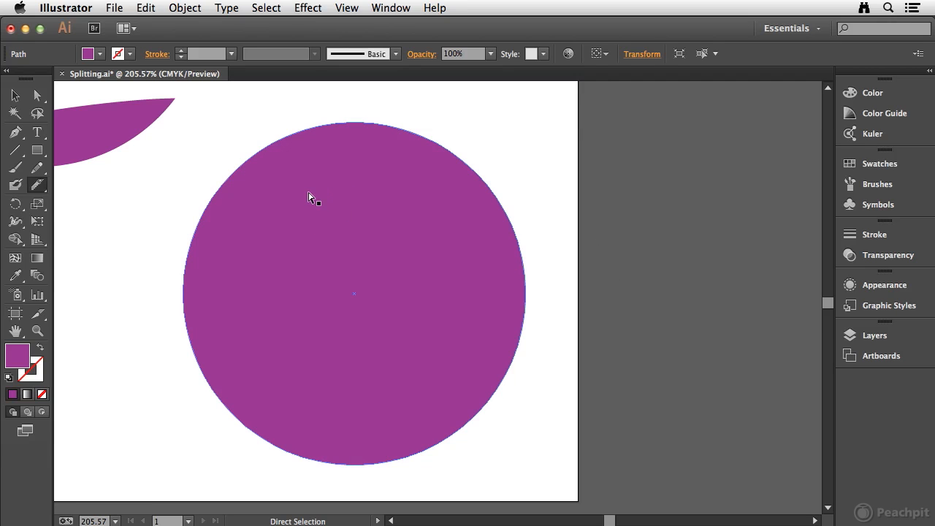
# Step: Slice the lower-right circle across its middle with the Knife tool and move its upper piece straight up, leaving a narrow gap
pyautogui.moveTo(96, 330)
pyautogui.mouseDown()
pyautogui.moveTo(300, 292)
pyautogui.moveTo(387, 291)
pyautogui.moveTo(631, 323)
pyautogui.mouseUp()
pyautogui.press('v')
pyautogui.click(136, 156)
pyautogui.click(284, 181)
pyautogui.moveTo(311, 206); pyautogui.dragTo(319, 165)
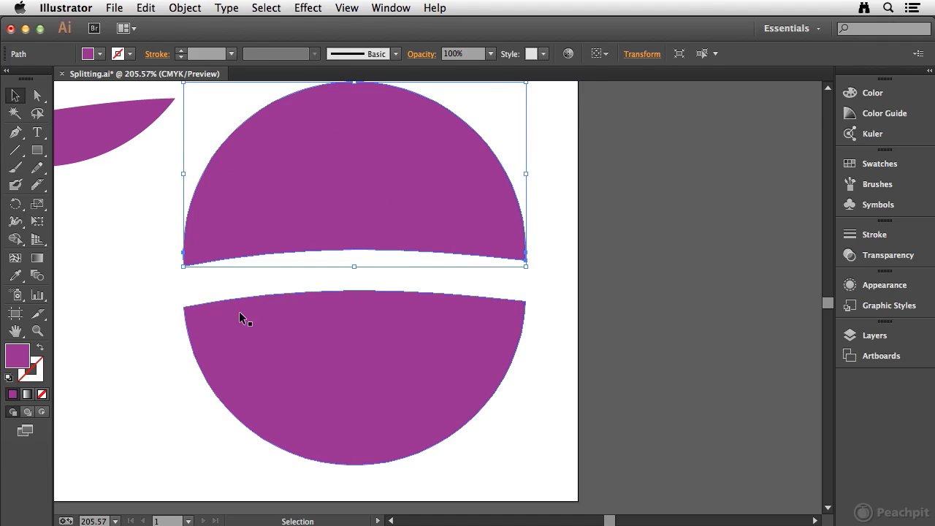
# Step: Deselect the pieces and directly select the upper-left curved segment of the raised piece to inspect its anchors and handles
pyautogui.click(132, 327)
pyautogui.press('a')
pyautogui.moveTo(199, 117); pyautogui.dragTo(236, 144)
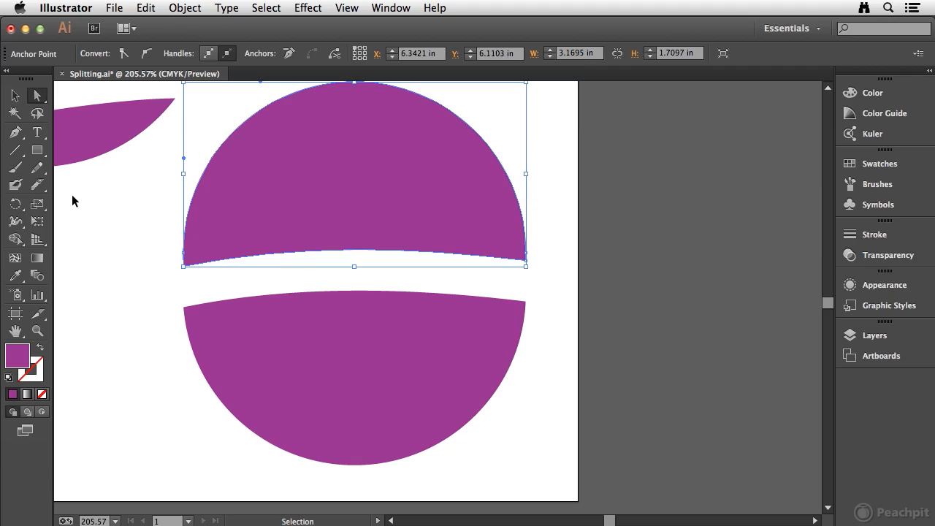
# Step: Select the "Split It!" lettering group and slice horizontally through all its letters with the Knife tool
pyautogui.press('super+0')
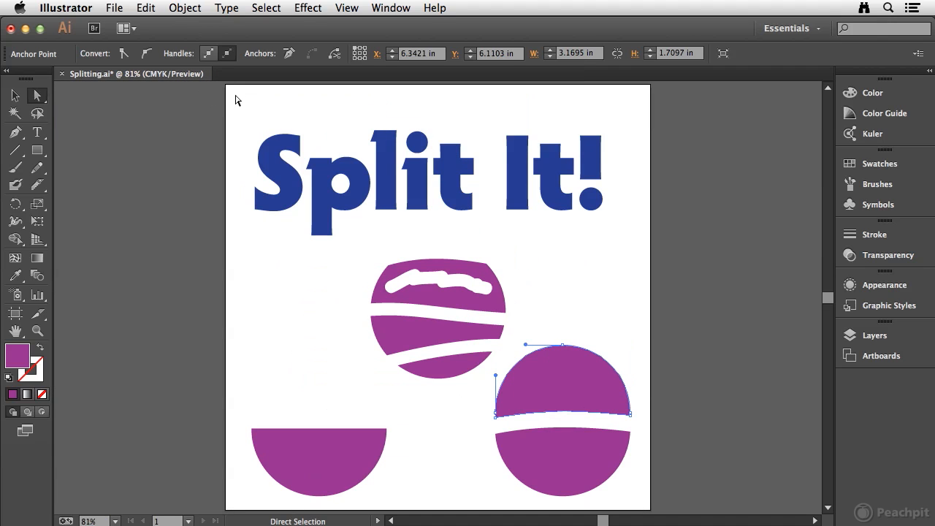
pyautogui.click(15, 96)
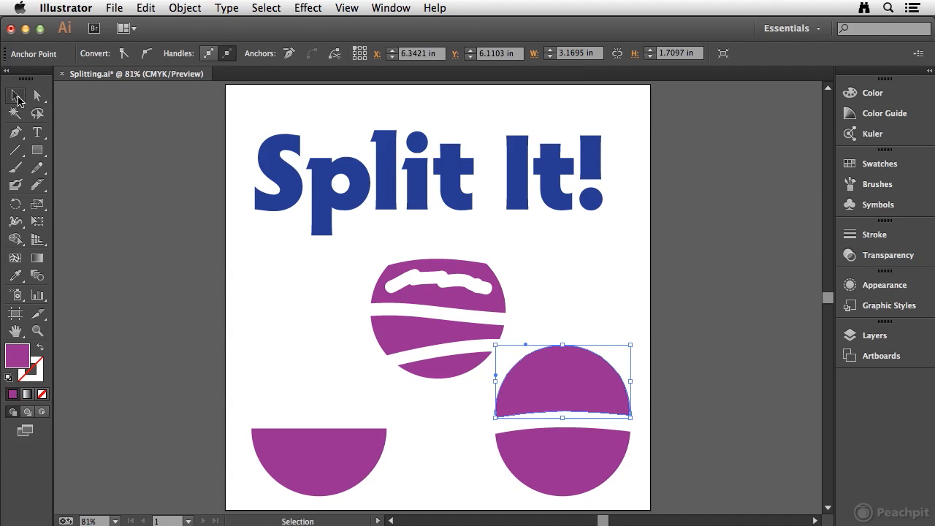
pyautogui.click(268, 162)
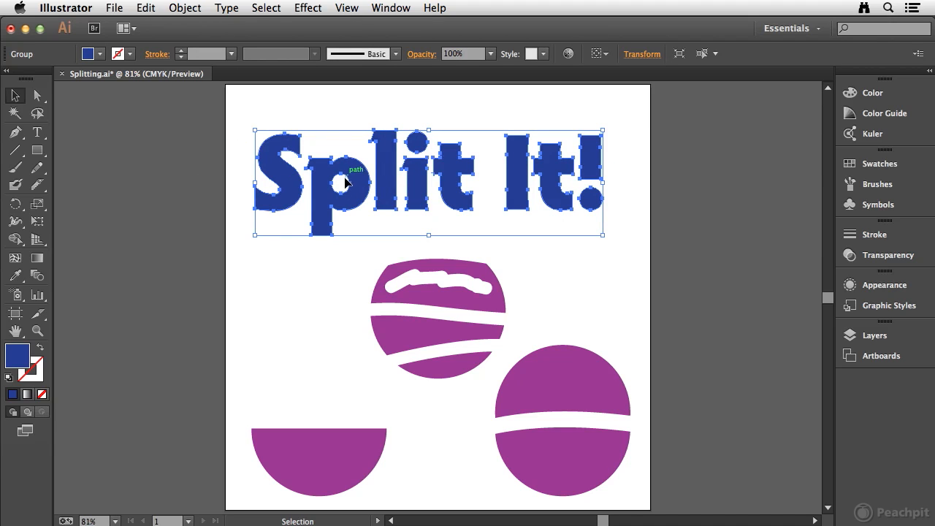
pyautogui.click(38, 185)
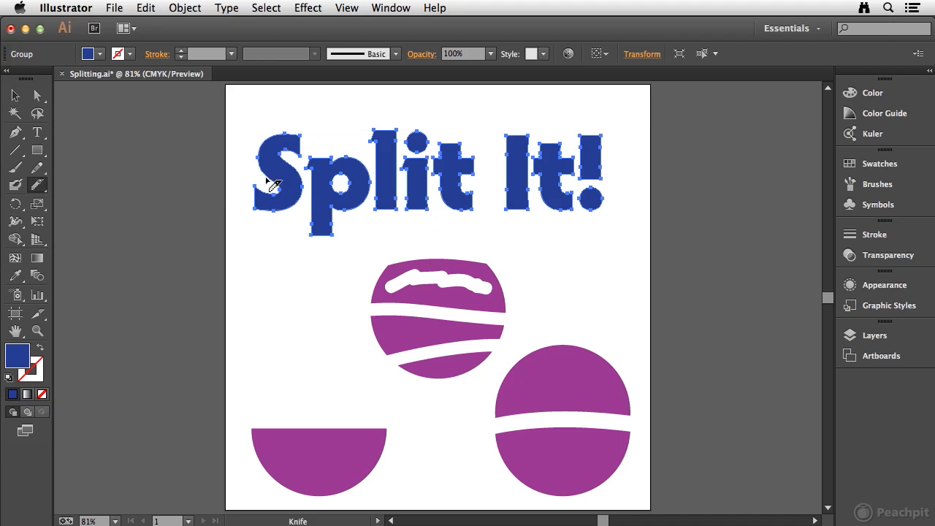
pyautogui.moveTo(182, 186)
pyautogui.mouseDown()
pyautogui.moveTo(273, 176)
pyautogui.moveTo(357, 187)
pyautogui.moveTo(580, 176)
pyautogui.moveTo(663, 192)
pyautogui.mouseUp()
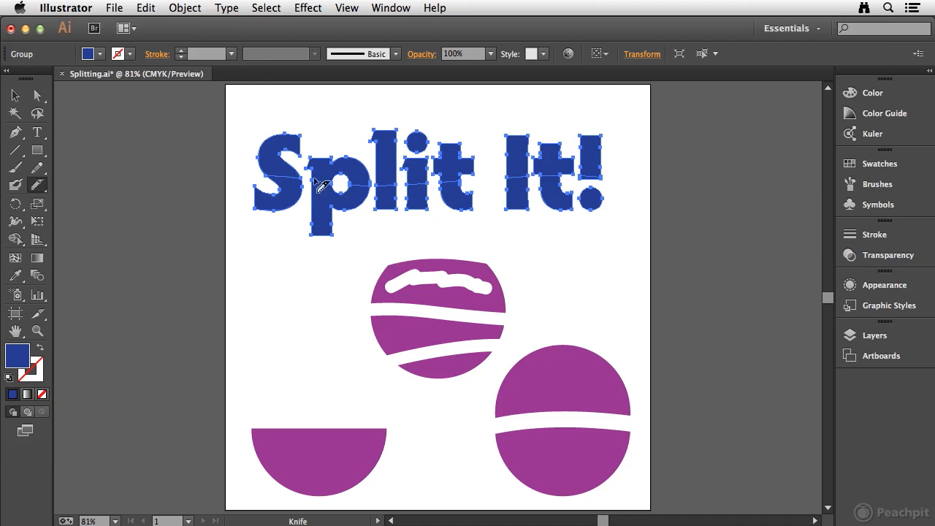
# Step: Ungroup the sliced "Split It!" lettering and deselect its pieces
pyautogui.click(14, 95)
pyautogui.click(185, 8)
pyautogui.click(214, 76)
pyautogui.click(253, 121)
# Step: Select the upper pieces of the "Split It!" lettering, move them straight up to open a gap, and deselect them
pyautogui.moveTo(234, 108); pyautogui.dragTo(657, 161)
pyautogui.moveTo(449, 156); pyautogui.dragTo(449, 136)
pyautogui.click(629, 237)
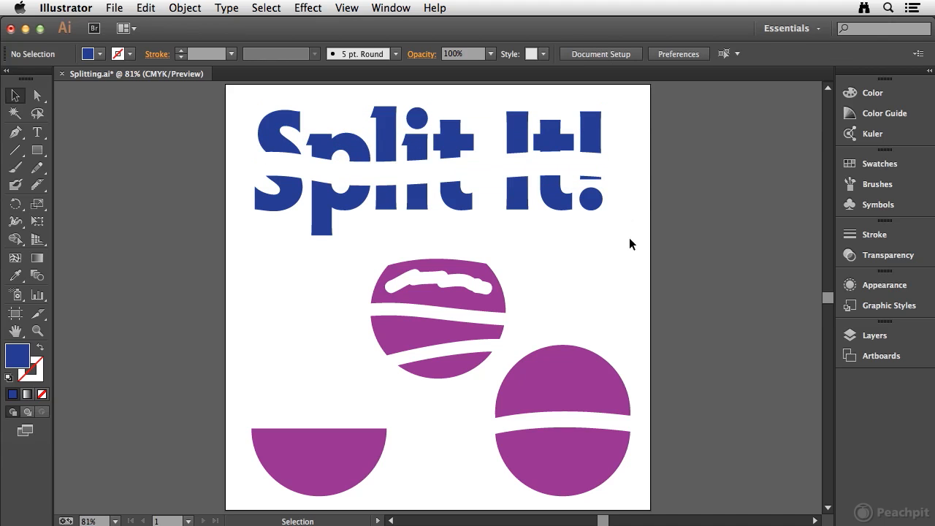